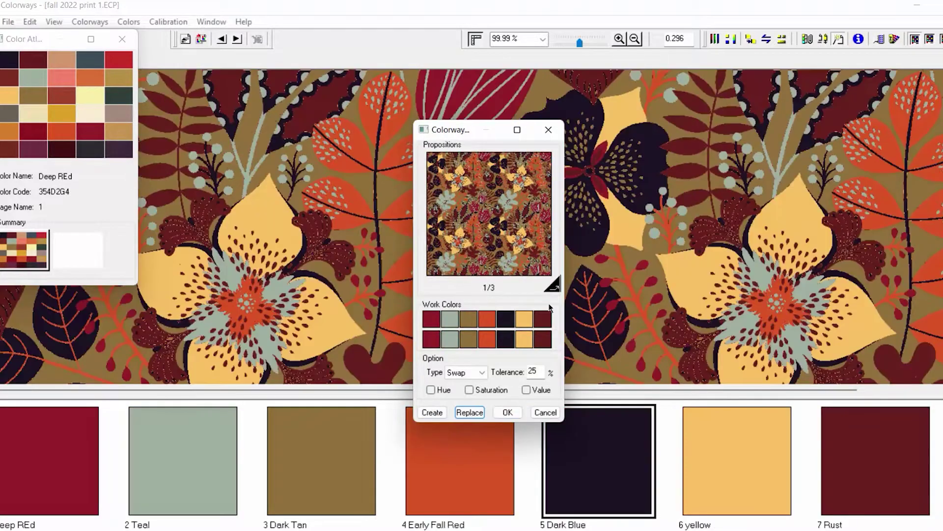
# Apply the next colourway proposition to the floral print, then swap the tartan's weave to weave 94.
pyautogui.click(554, 290)
pyautogui.click(470, 413)
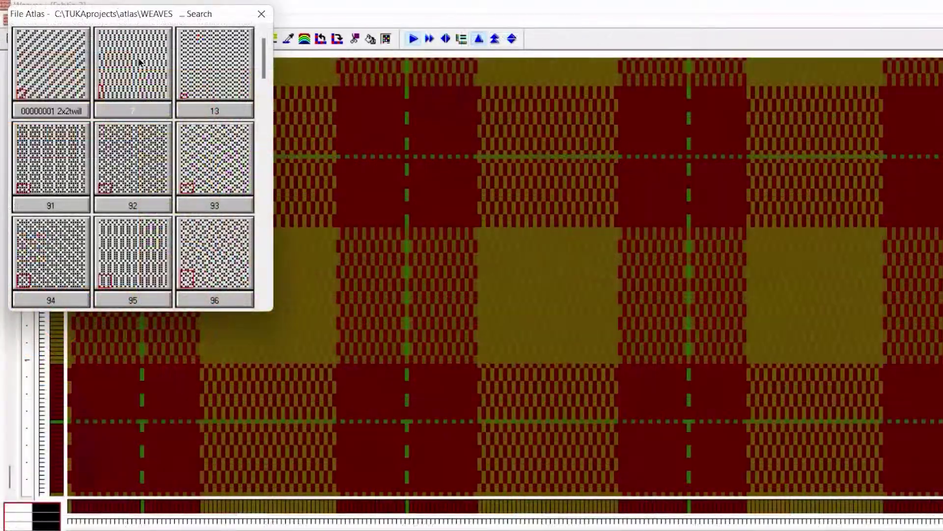
pyautogui.click(217, 258)
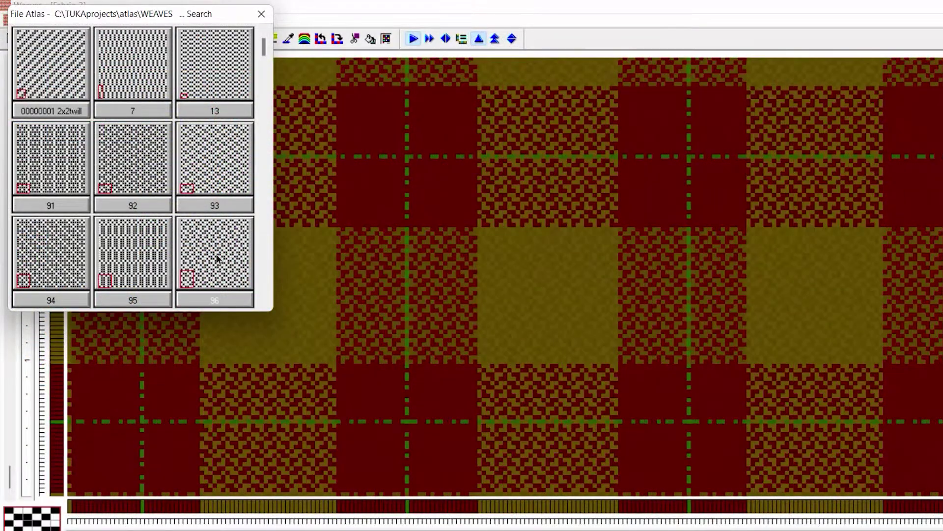
pyautogui.click(48, 258)
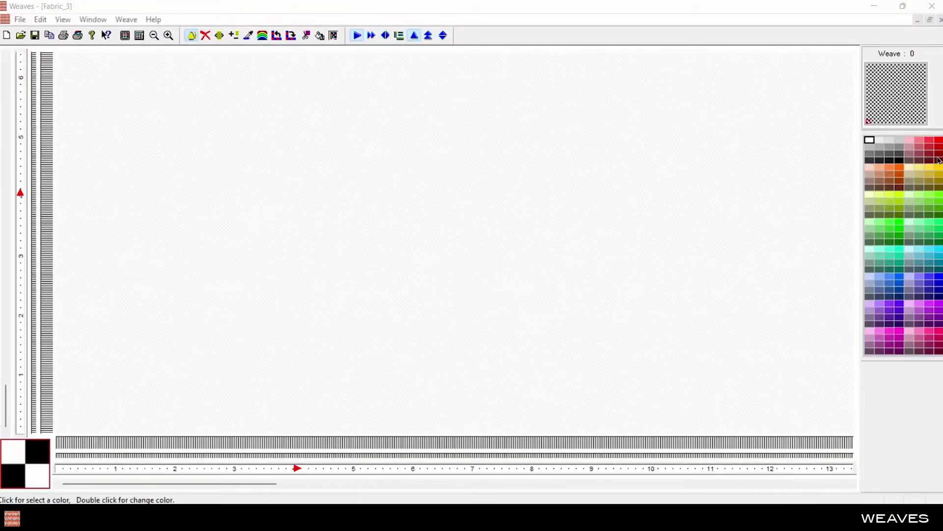
# Stripe the warp dark red with olive stripes and thin green lines, then apply weave 96.
pyautogui.click(938, 160)
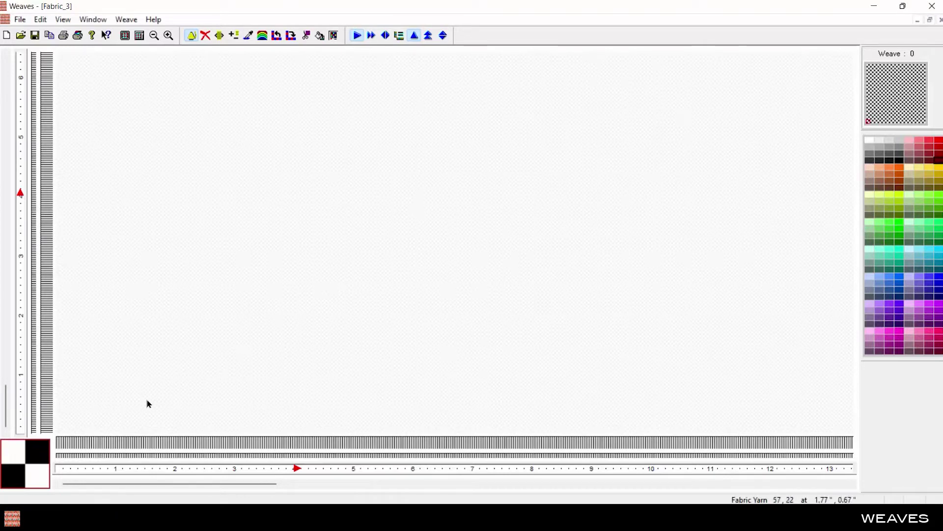
pyautogui.moveTo(60, 445); pyautogui.dragTo(295, 445)
pyautogui.click(938, 187)
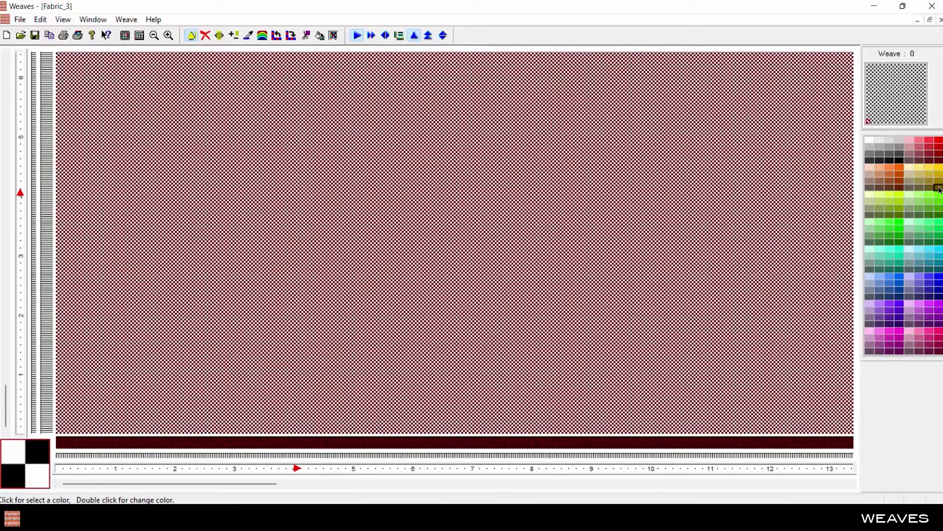
pyautogui.moveTo(117, 445); pyautogui.dragTo(174, 445)
pyautogui.click(939, 215)
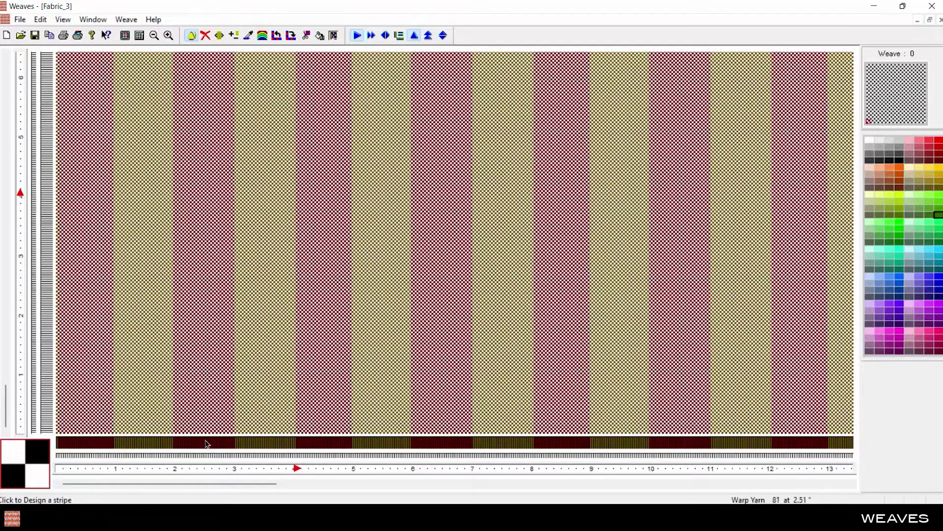
pyautogui.click(328, 445)
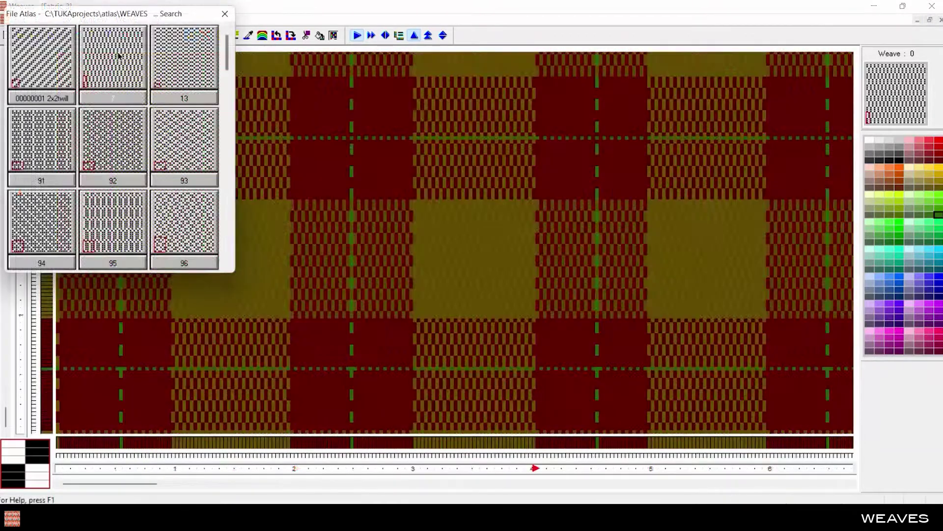
pyautogui.click(186, 226)
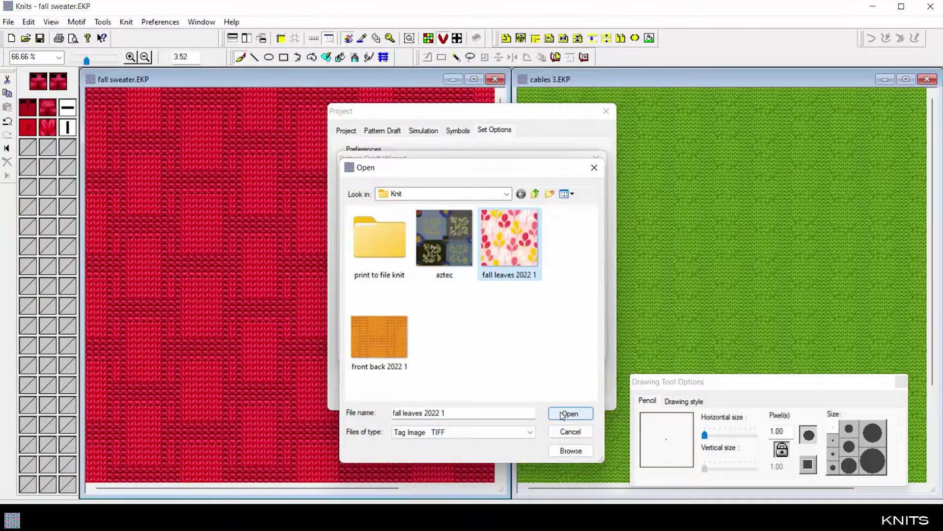
# Create an Easy Knit1 pattern from the fall leaves 2022 1 image and show simulated stitches.
pyautogui.click(563, 415)
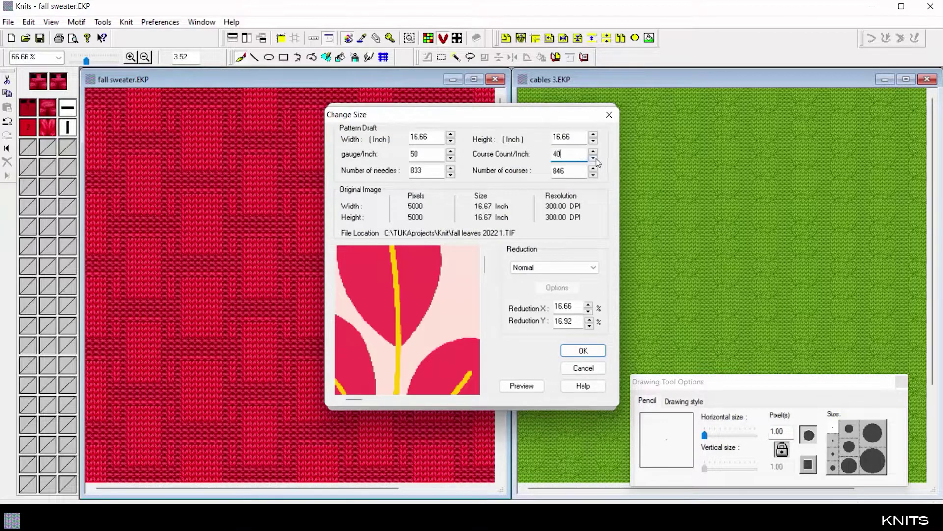
pyautogui.click(584, 351)
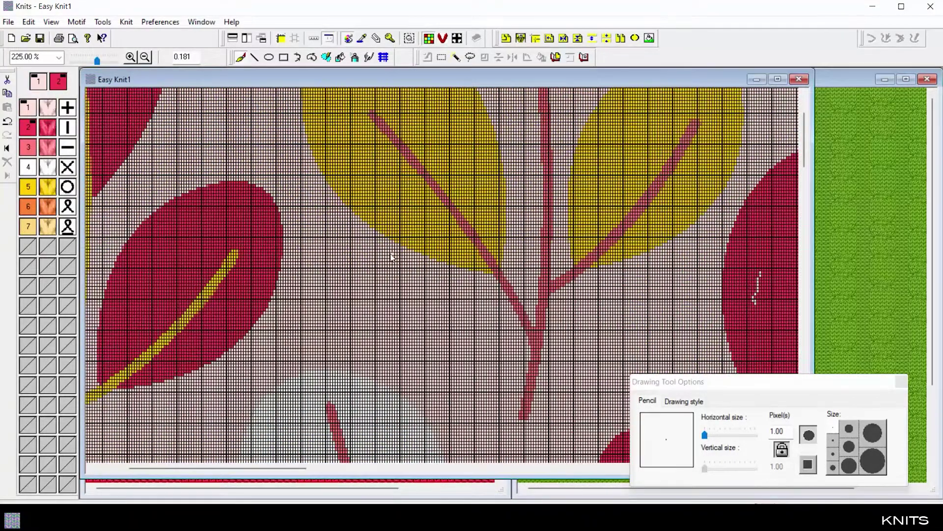
pyautogui.click(443, 39)
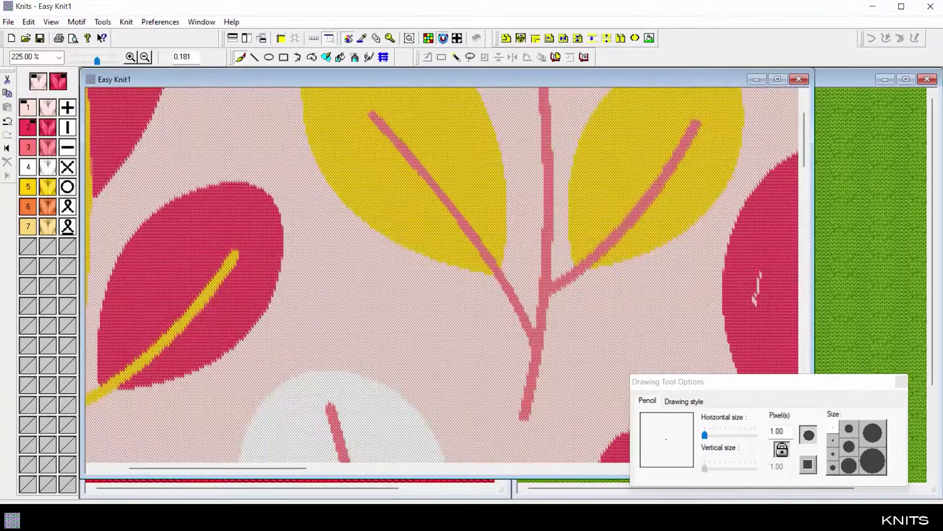
# Browse the cables library, close it, and render fall sweater.EKP as knitted fabric with F5.
pyautogui.doubleClick(130, 57)
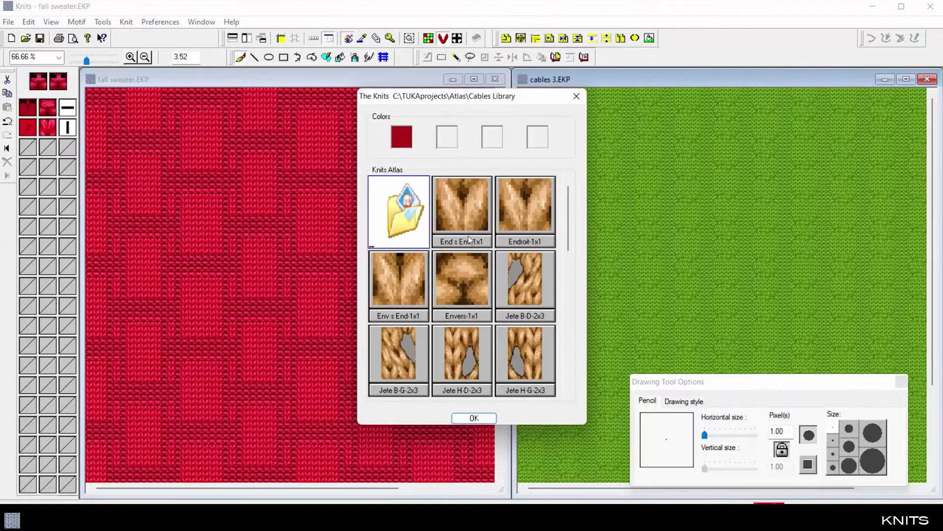
pyautogui.moveTo(569, 221)
pyautogui.mouseDown()
pyautogui.moveTo(570, 361)
pyautogui.moveTo(582, 225)
pyautogui.mouseUp()
pyautogui.click(576, 96)
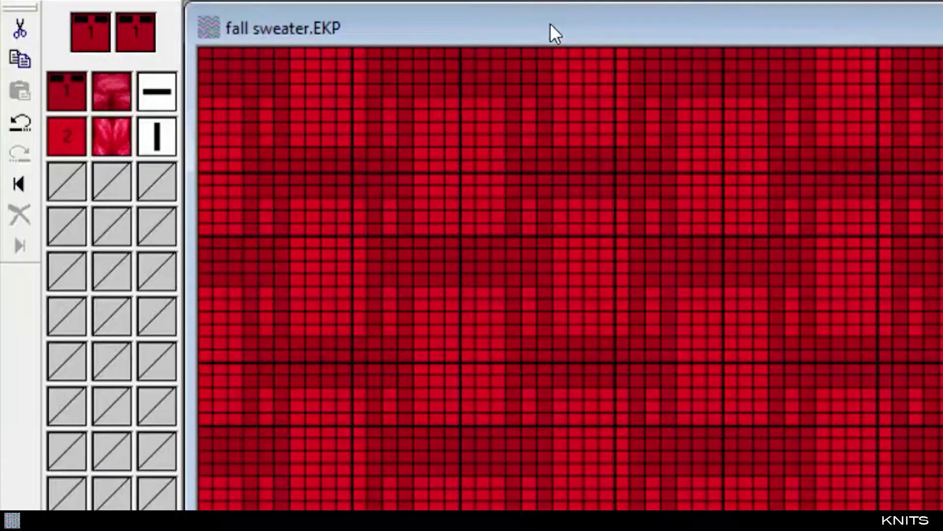
pyautogui.press('F5')
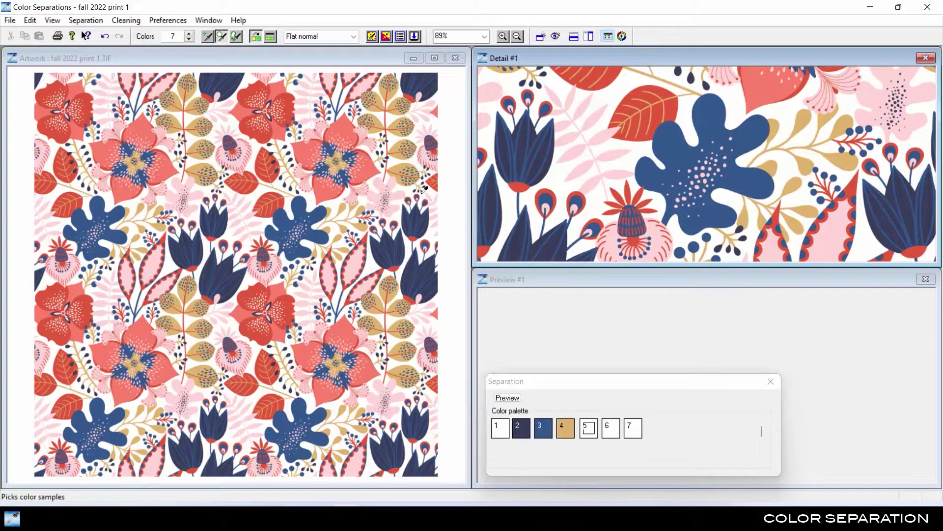
# Sample two reds from the fall 2022 print and preview the separation on a red flower.
pyautogui.click(292, 297)
pyautogui.click(752, 107)
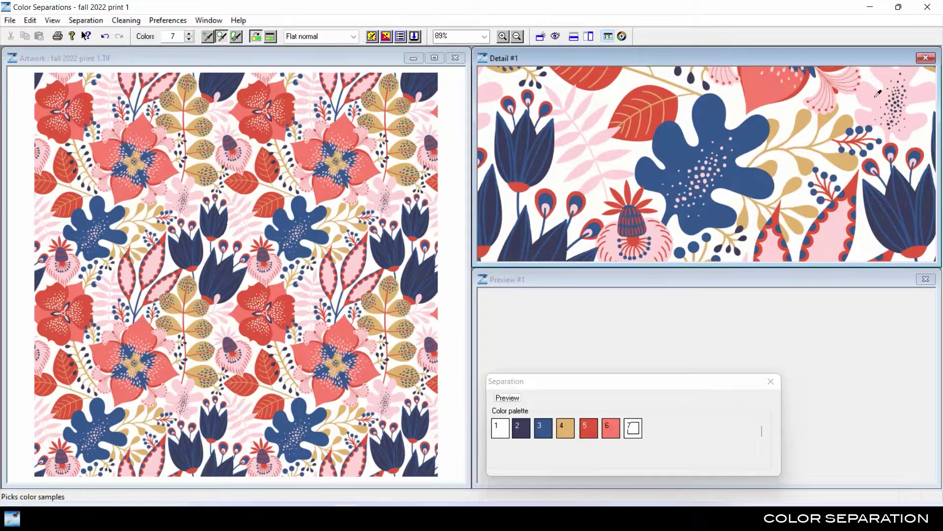
pyautogui.click(507, 397)
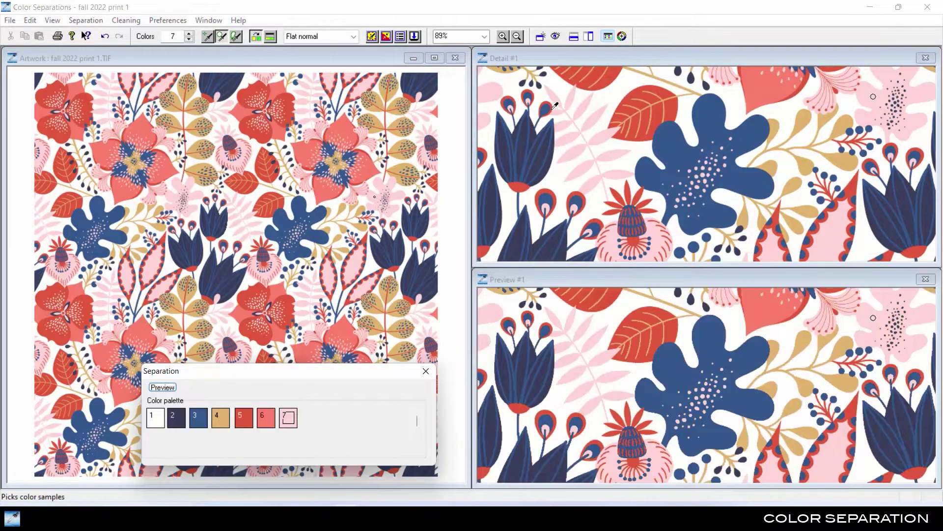
pyautogui.click(139, 152)
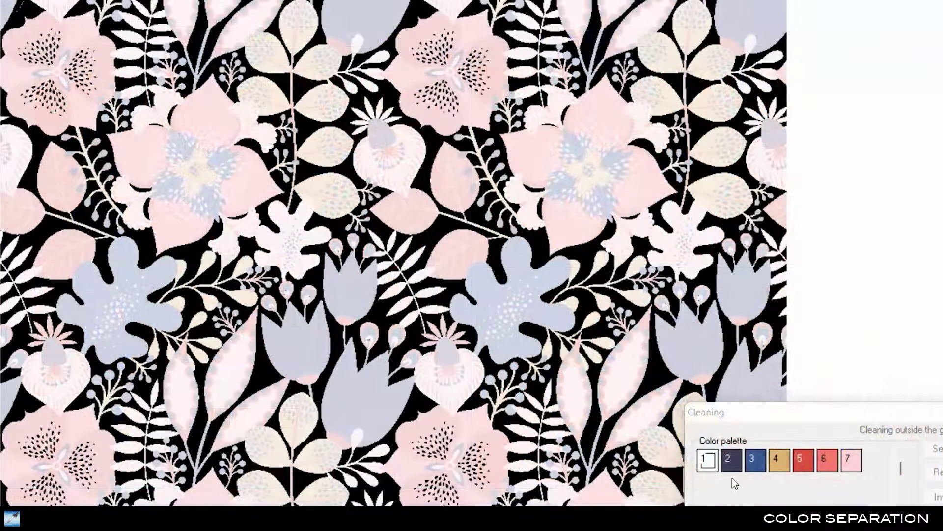
# Isolate colours 2 through 7 in the preview and clean stray colour inside the left flower.
pyautogui.click(731, 461)
pyautogui.click(756, 462)
pyautogui.click(779, 462)
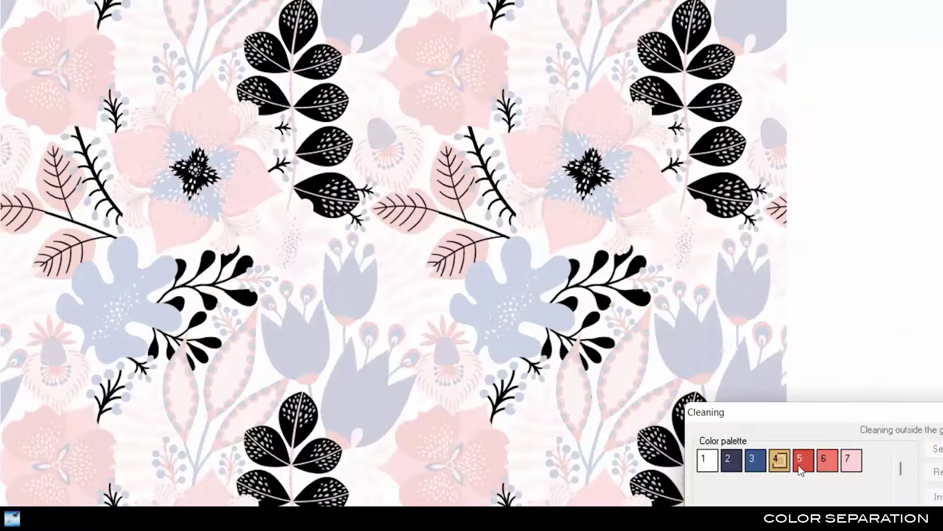
pyautogui.click(802, 464)
pyautogui.click(827, 463)
pyautogui.click(853, 464)
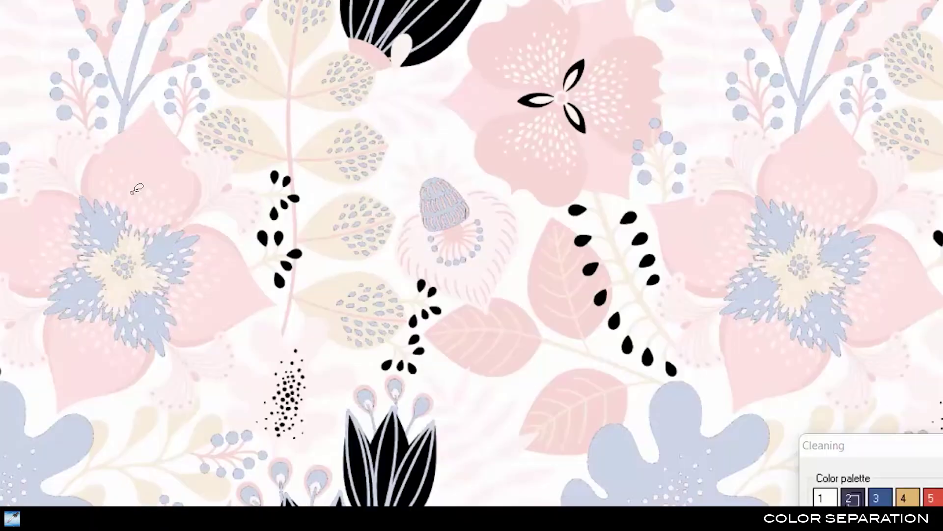
pyautogui.moveTo(140, 173); pyautogui.dragTo(142, 176)
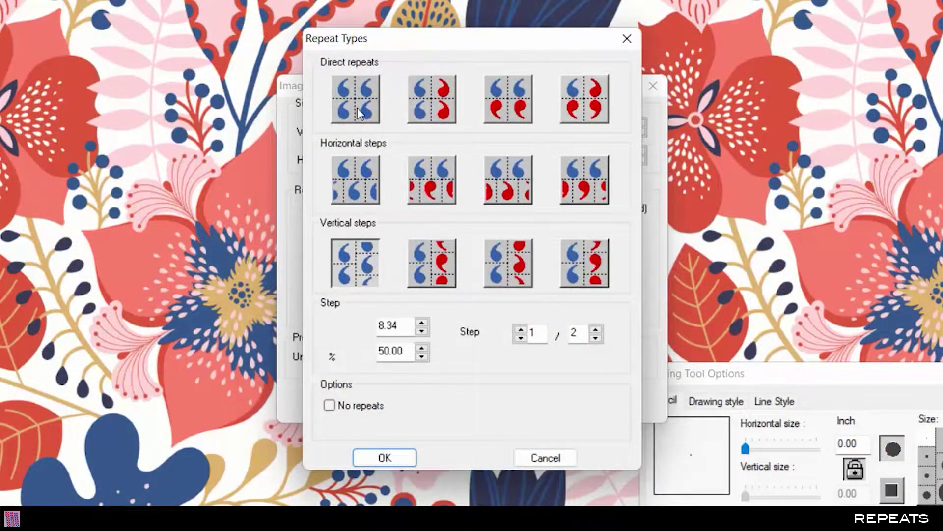
# Choose a vertical half-step repeat layout and zoom out four times to see the tiling.
pyautogui.click(359, 113)
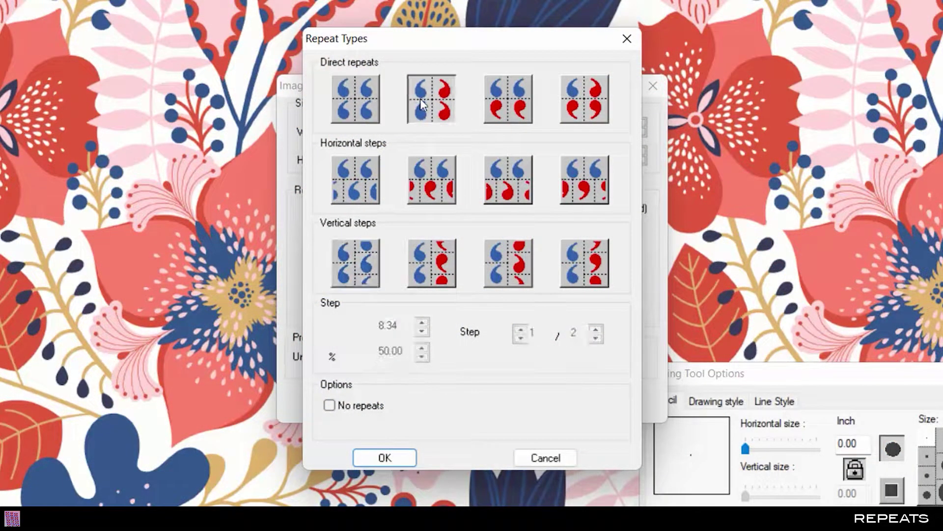
pyautogui.click(591, 181)
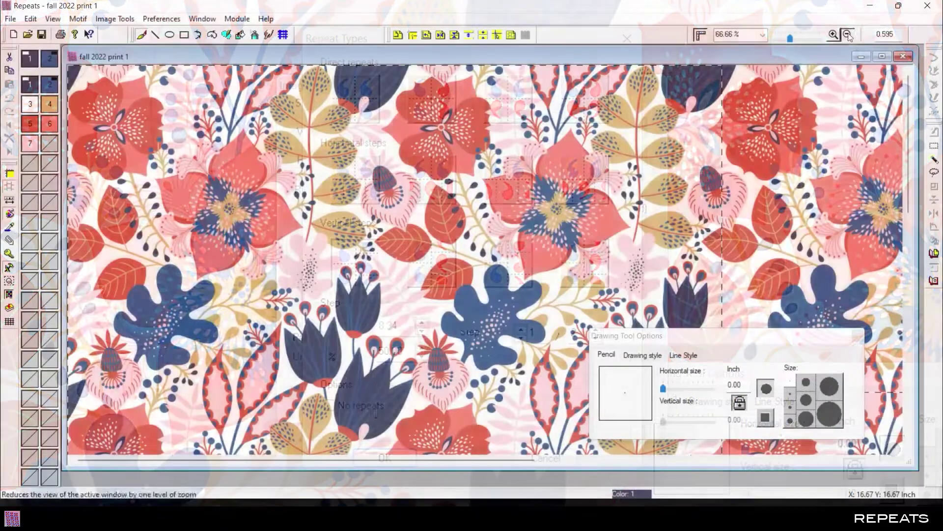
pyautogui.click(848, 35)
pyautogui.click(848, 35)
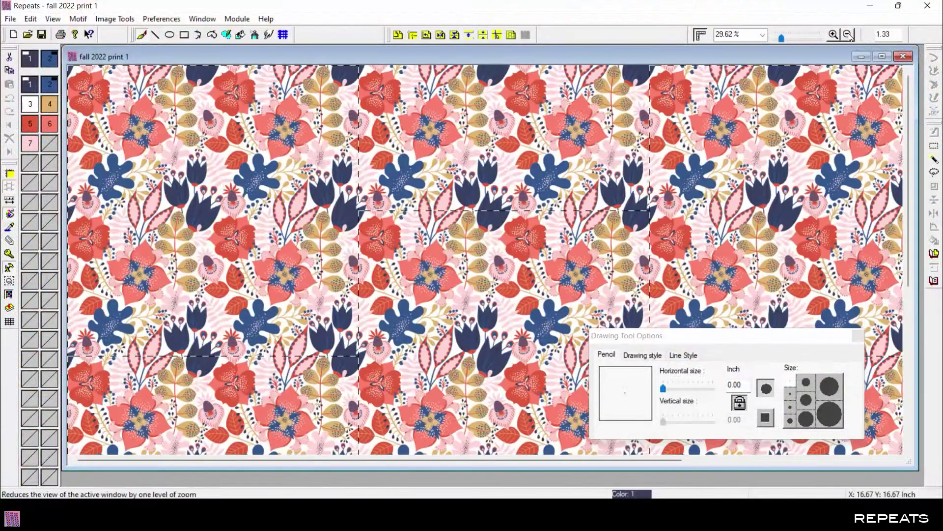
pyautogui.click(848, 34)
pyautogui.click(848, 35)
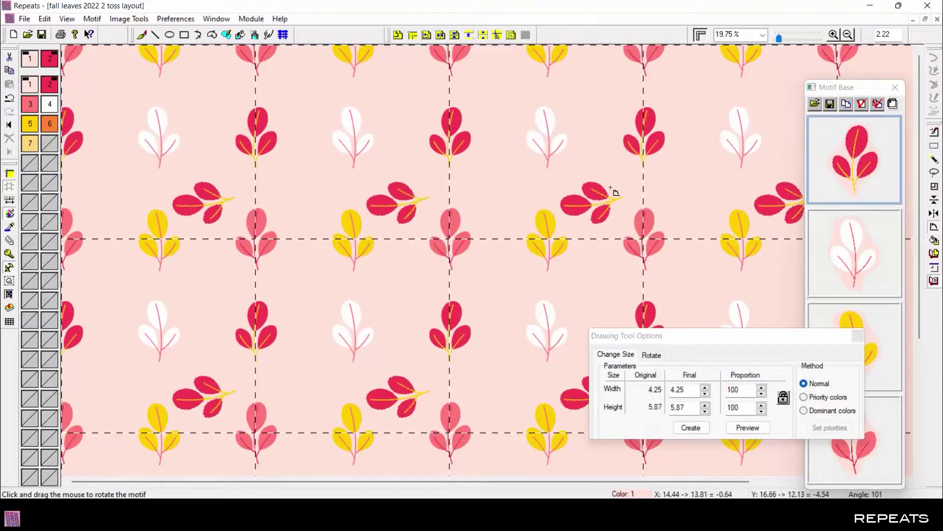
# Place rotated yellow and white leaf motifs across the fall leaves toss repeat.
pyautogui.click(664, 308)
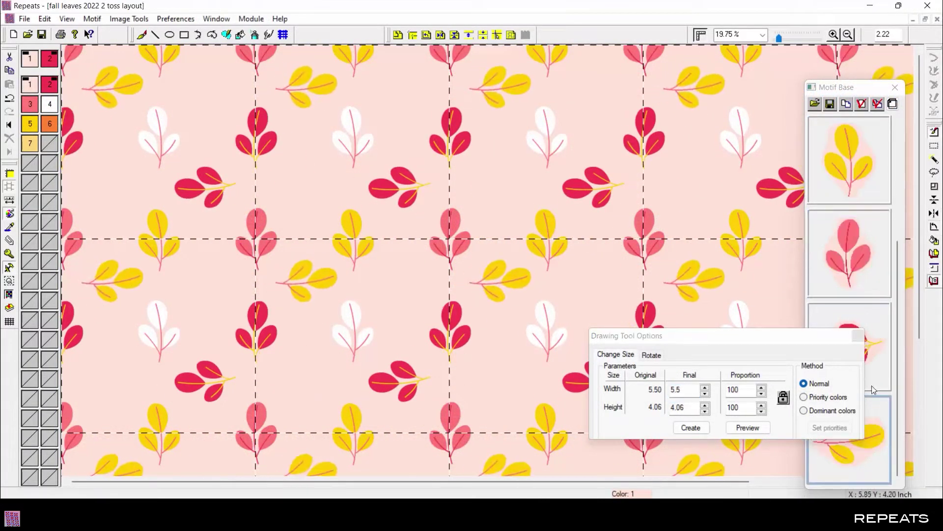
pyautogui.moveTo(835, 87); pyautogui.dragTo(570, 114)
pyautogui.click(579, 283)
pyautogui.moveTo(407, 284); pyautogui.dragTo(388, 300)
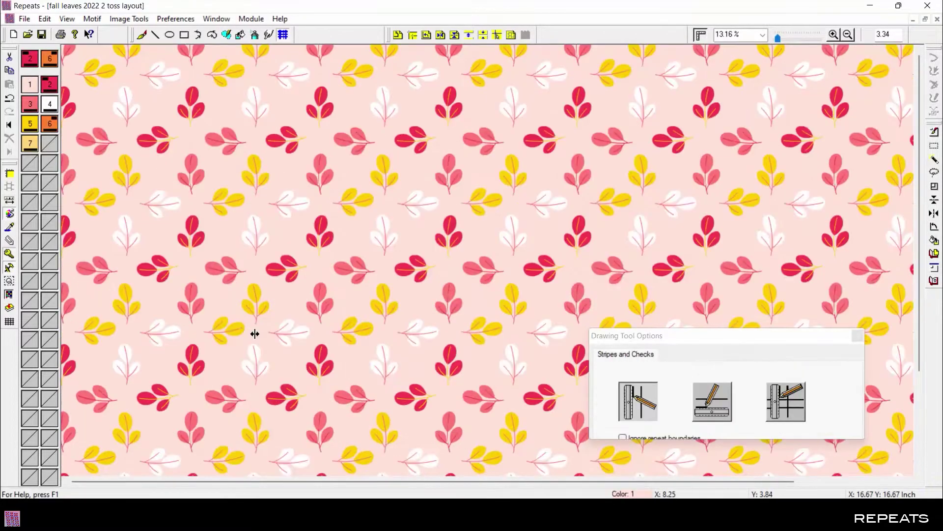
# Draw two thin vertical stripes across the repeat, setting each stripe's width.
pyautogui.click(255, 333)
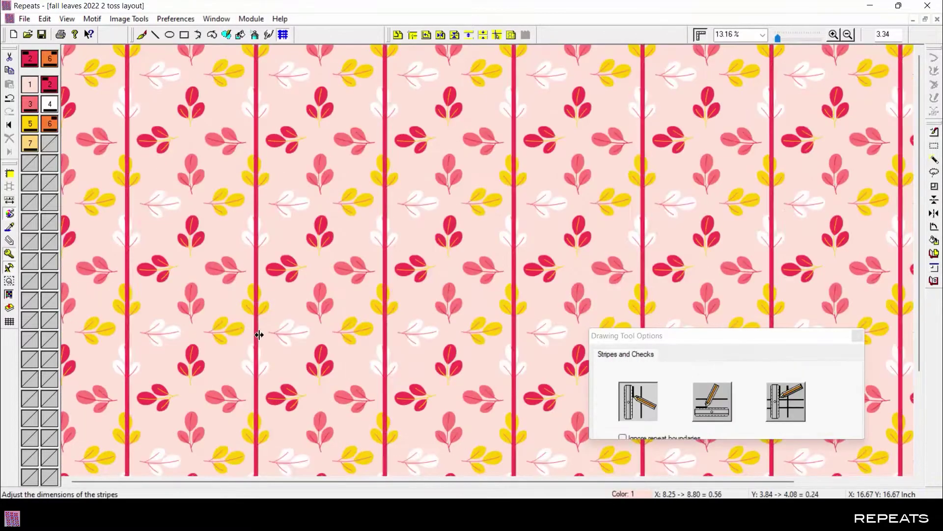
pyautogui.click(320, 332)
pyautogui.click(418, 359)
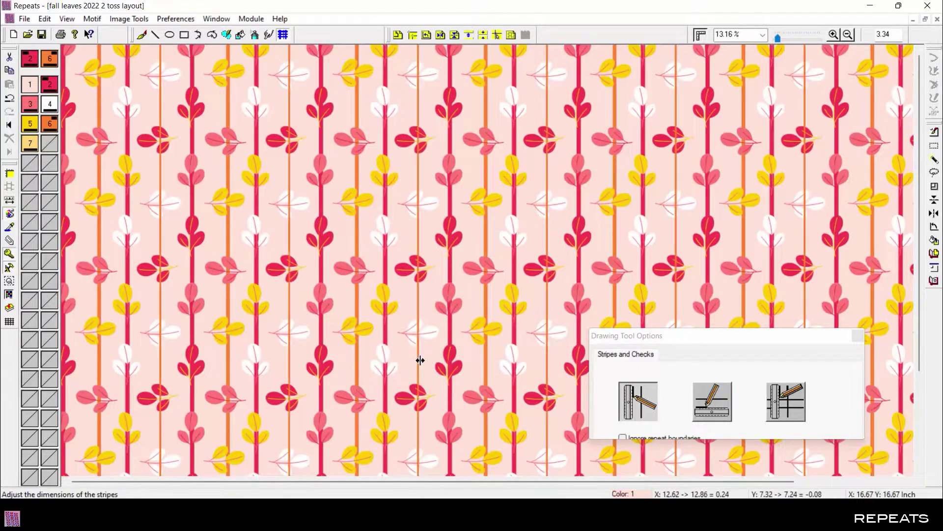
pyautogui.click(455, 362)
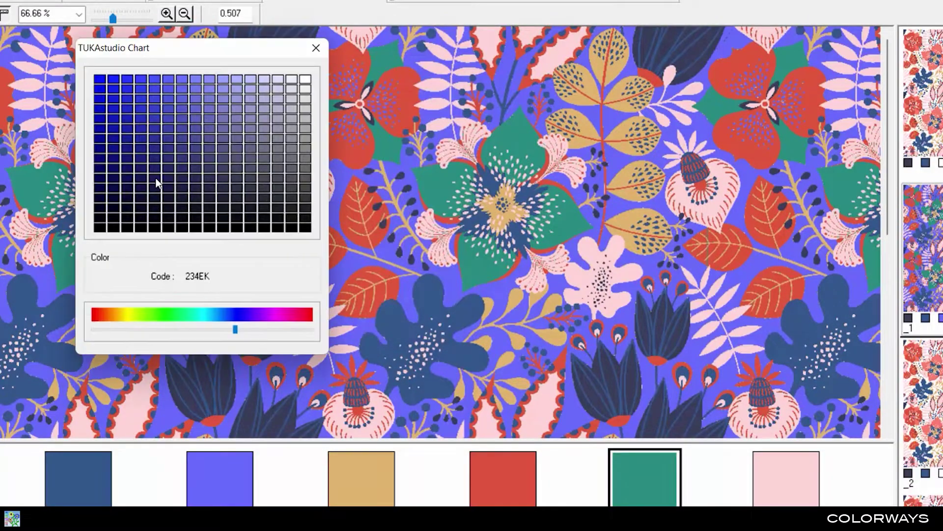
# Shift the colour chart hue toward blue and page through the Pantone colours to the green shades.
pyautogui.moveTo(236, 329)
pyautogui.mouseDown()
pyautogui.moveTo(110, 329)
pyautogui.moveTo(301, 328)
pyautogui.moveTo(222, 329)
pyautogui.mouseUp()
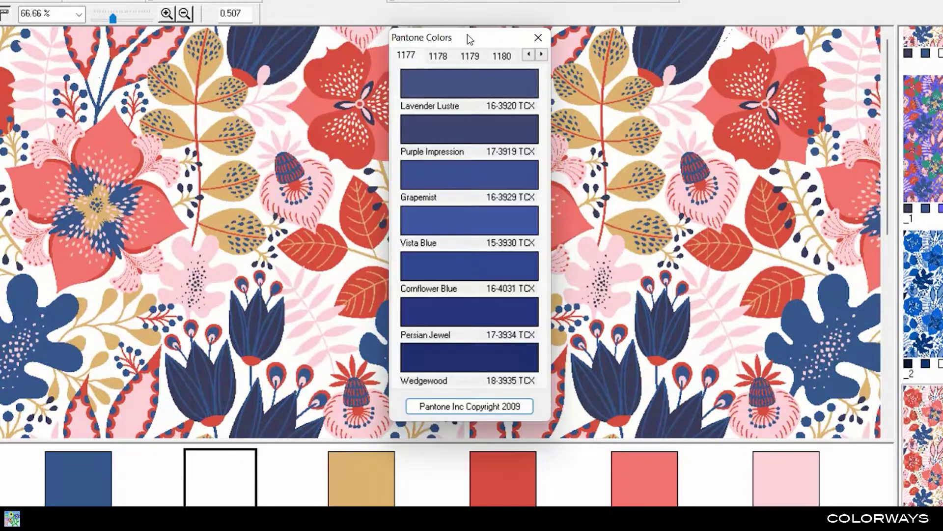
pyautogui.click(541, 54)
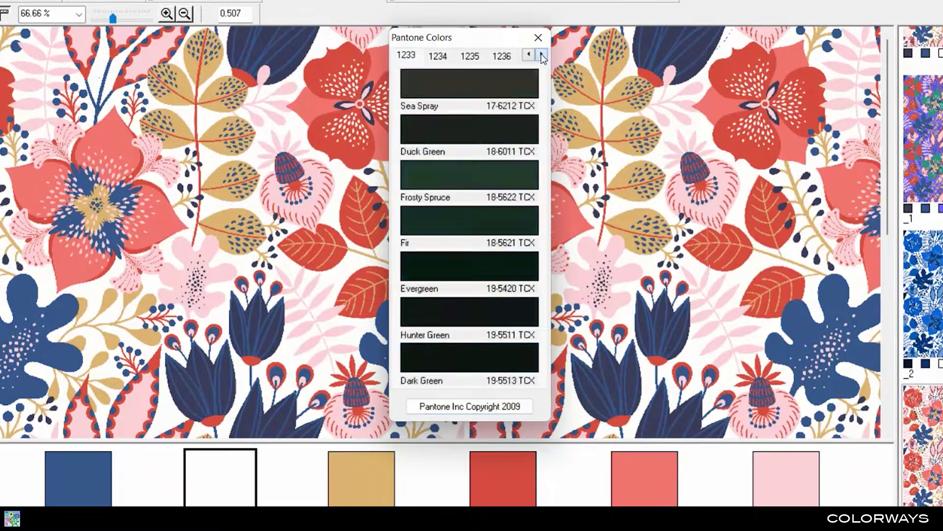
pyautogui.click(529, 54)
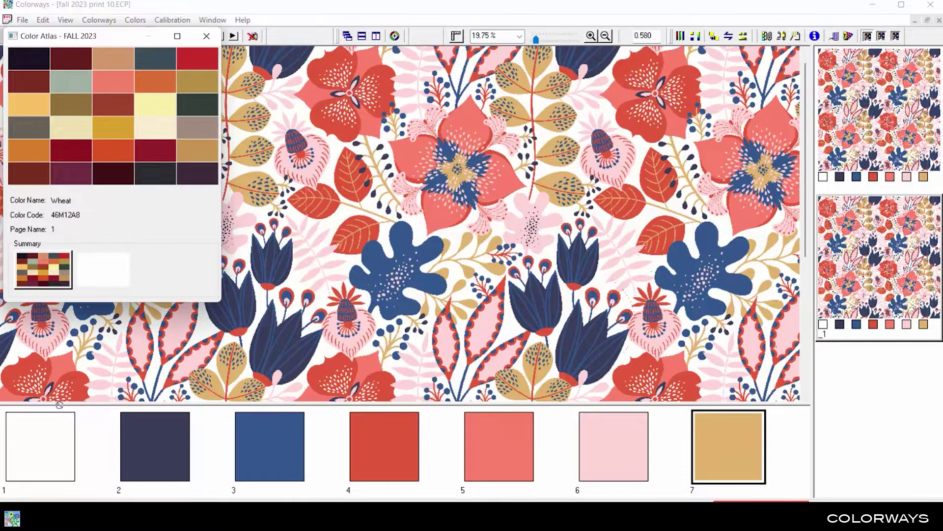
# Recolour swatches 1–7 as Wheat, Dark Blue, Lt Blue, Late Fall Red, Early Fall Red, Peach and Squash.
pyautogui.moveTo(59, 405); pyautogui.dragTo(42, 431)
pyautogui.moveTo(90, 157); pyautogui.dragTo(172, 459)
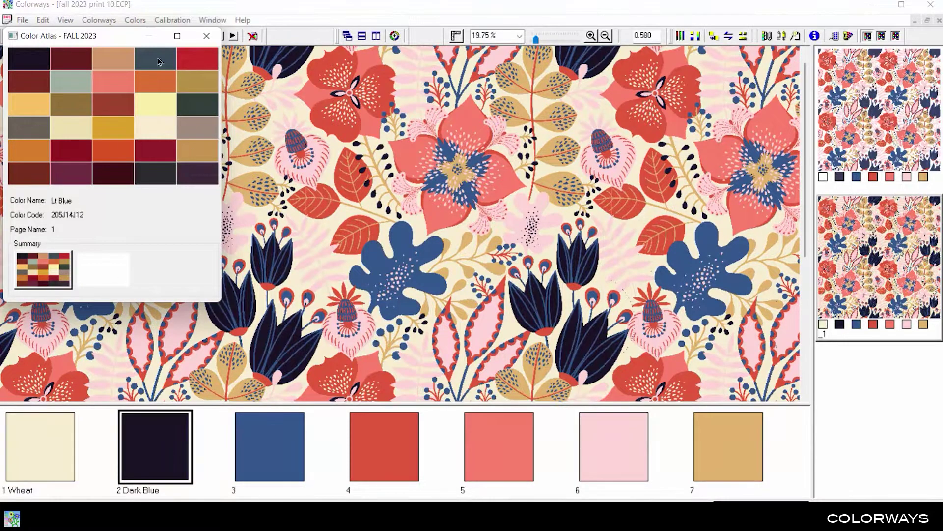
pyautogui.moveTo(289, 439); pyautogui.dragTo(290, 440)
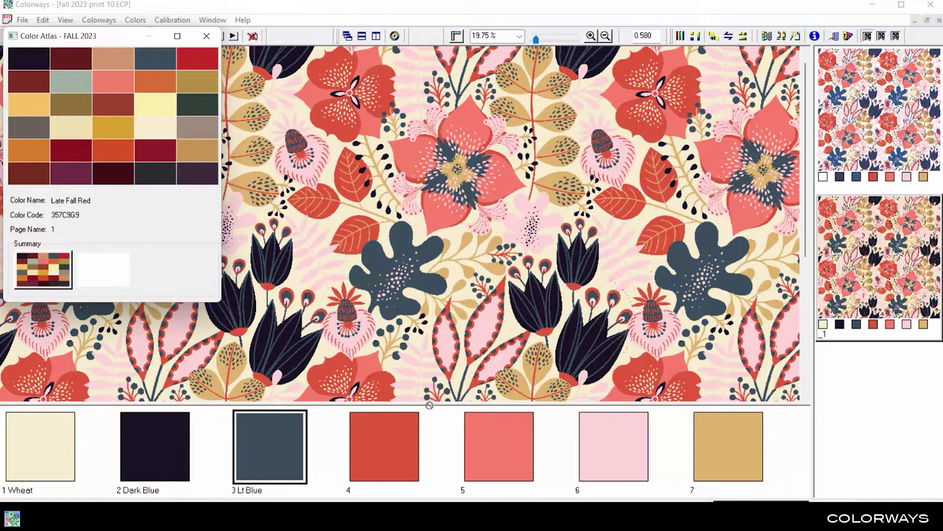
pyautogui.moveTo(429, 405); pyautogui.dragTo(384, 445)
pyautogui.moveTo(290, 235); pyautogui.dragTo(521, 453)
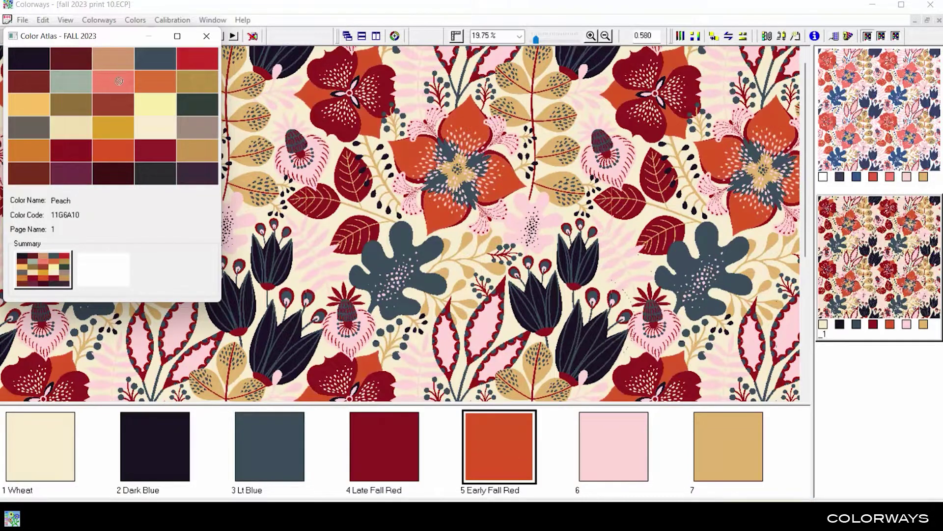
pyautogui.moveTo(118, 82); pyautogui.dragTo(620, 452)
pyautogui.moveTo(714, 421); pyautogui.dragTo(715, 421)
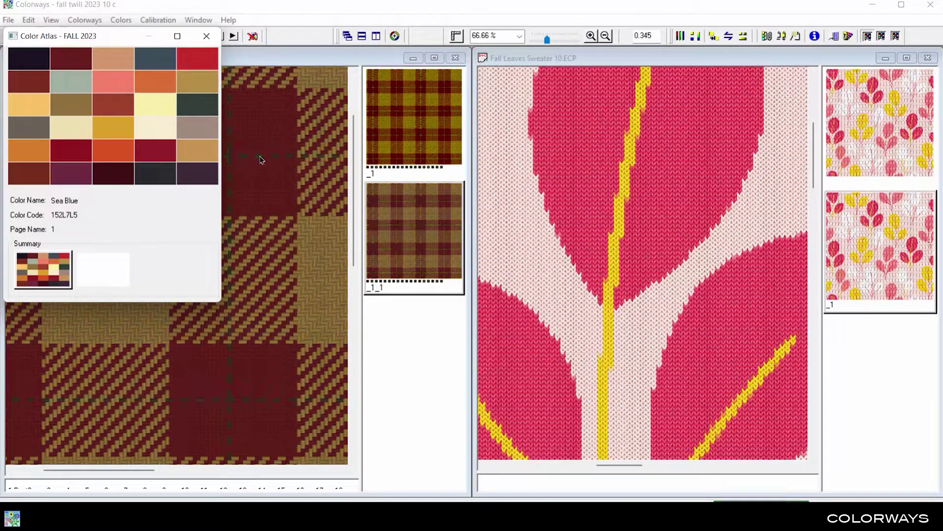
# Make the knit background dark sea green, the leaves dark red and the stem darker gold.
pyautogui.click(520, 229)
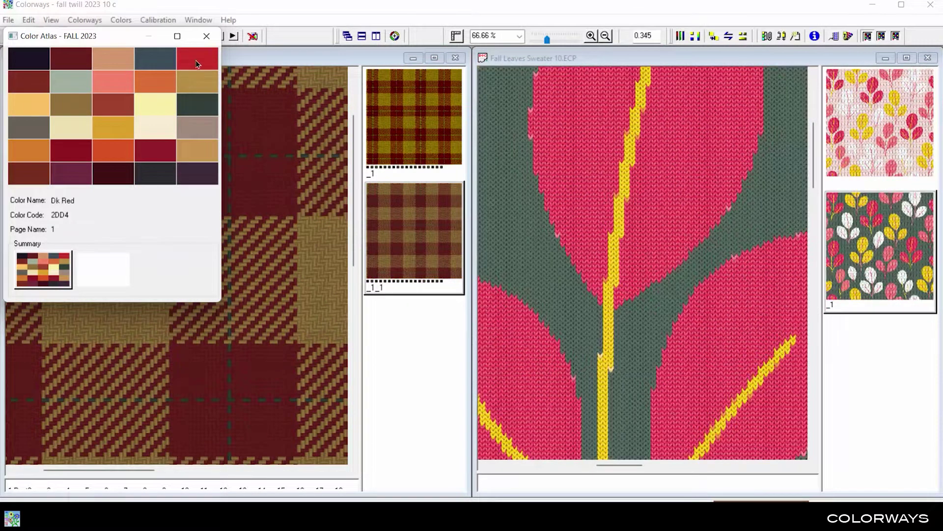
pyautogui.click(551, 173)
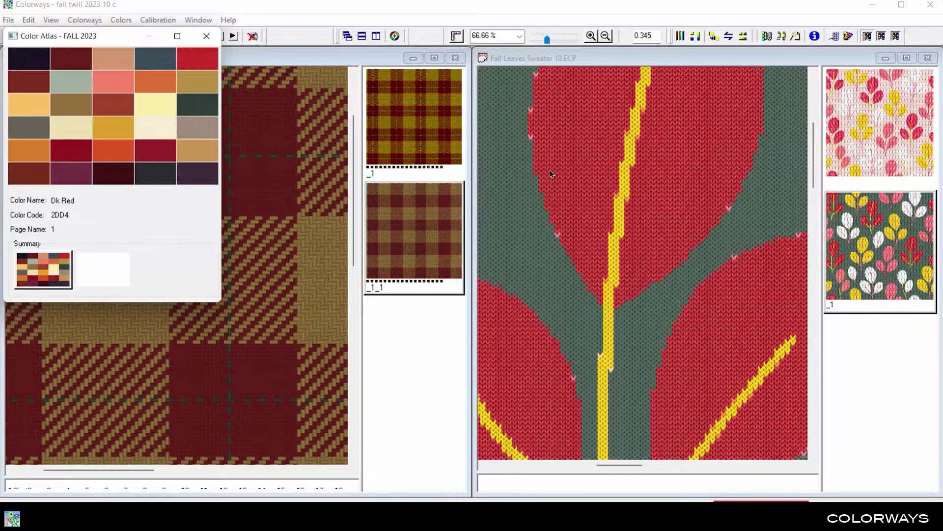
pyautogui.click(625, 209)
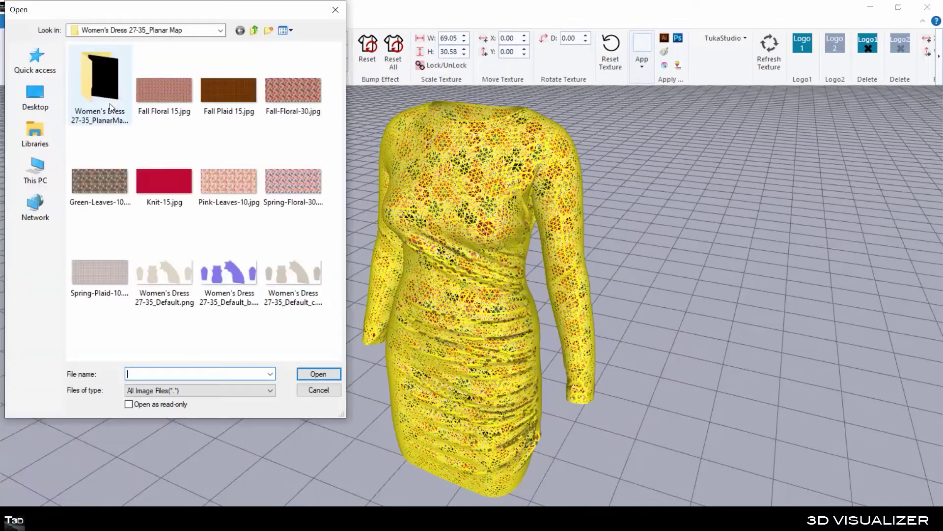
# Drape the dress in the Fall-Floral-30 print, then in a second floral texture.
pyautogui.click(293, 91)
pyautogui.click(318, 374)
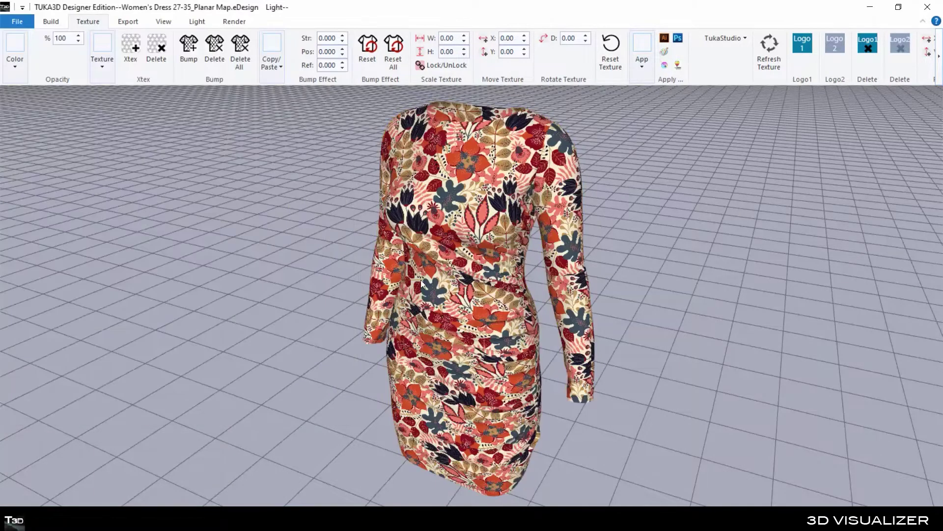
pyautogui.click(101, 61)
pyautogui.click(133, 105)
pyautogui.click(310, 150)
pyautogui.click(318, 373)
# Try the Pink Leaves 1f and then Green Leaves 1f textures on the dress.
pyautogui.click(96, 66)
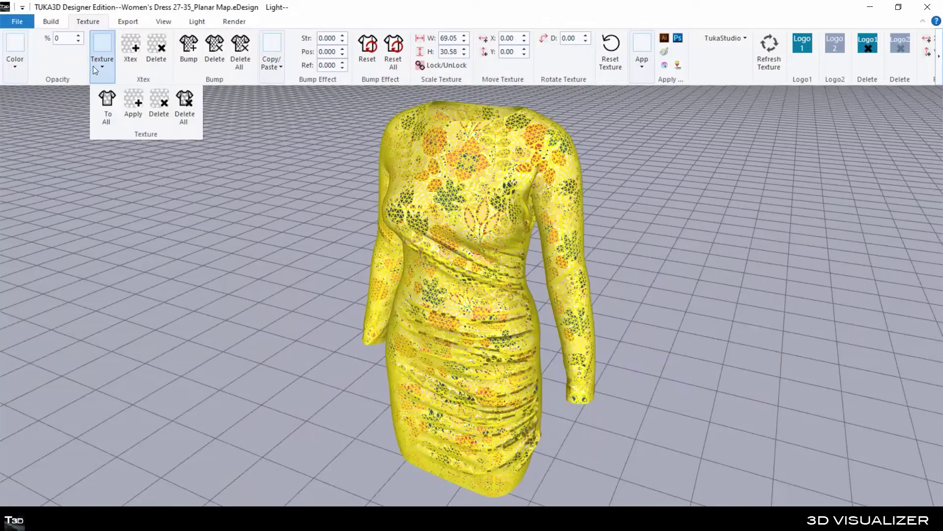
pyautogui.click(133, 105)
pyautogui.click(229, 150)
pyautogui.doubleClick(229, 149)
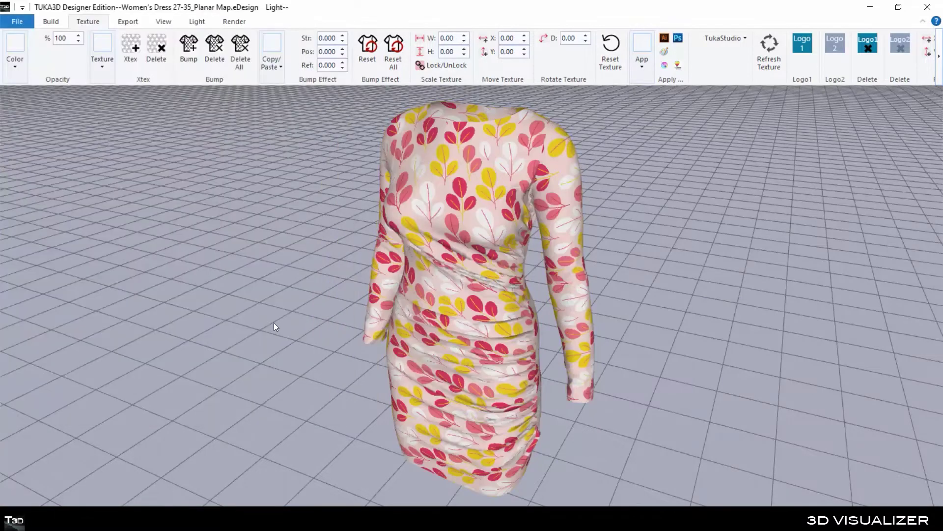
pyautogui.click(101, 62)
pyautogui.click(133, 106)
pyautogui.click(54, 173)
pyautogui.click(318, 373)
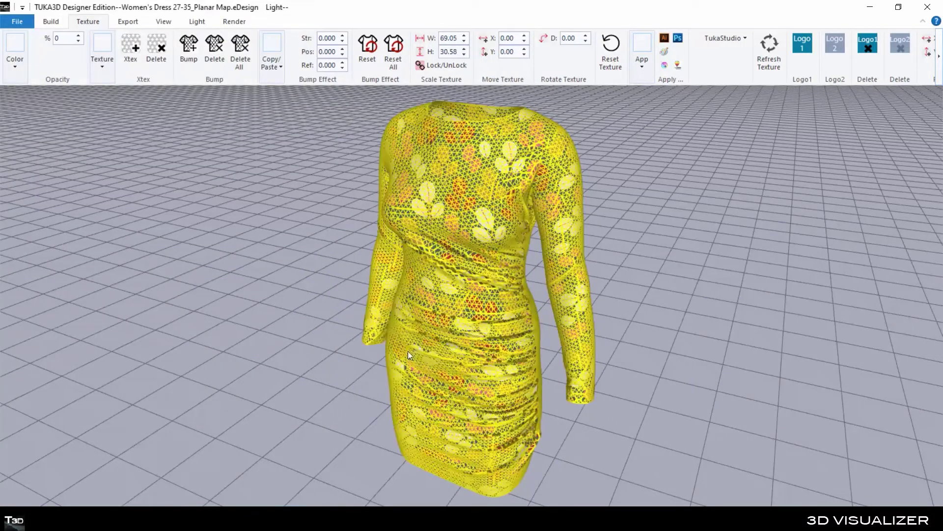
# Apply the Felt Plaid 1f texture to the dress, followed by a light check plaid.
pyautogui.click(101, 61)
pyautogui.click(133, 105)
pyautogui.click(225, 94)
pyautogui.click(318, 373)
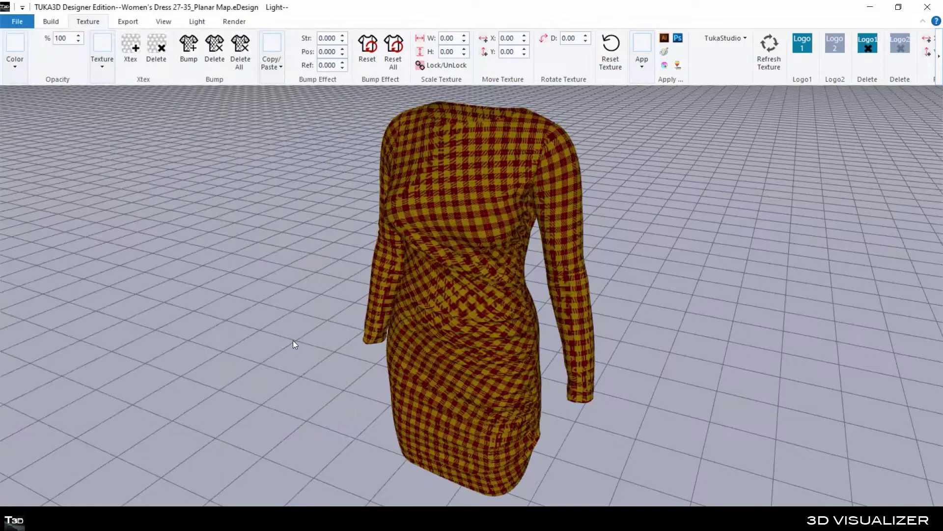
pyautogui.click(101, 62)
pyautogui.click(133, 106)
pyautogui.click(318, 373)
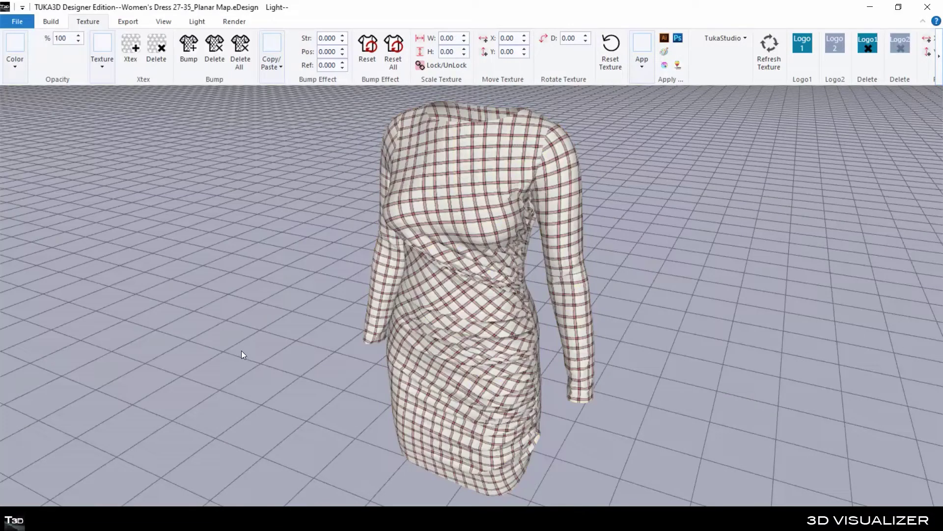
# Finish by applying a solid red knit texture to the dress.
pyautogui.click(101, 61)
pyautogui.click(134, 106)
pyautogui.click(318, 373)
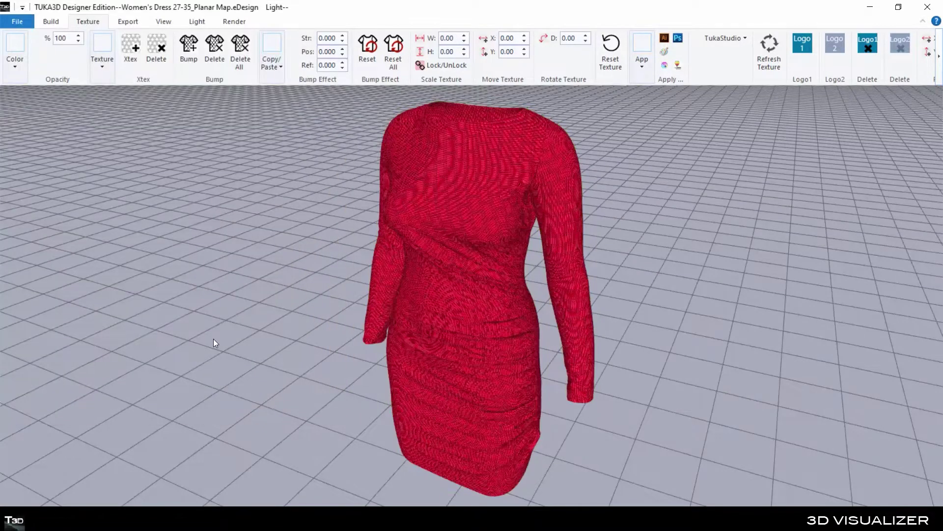